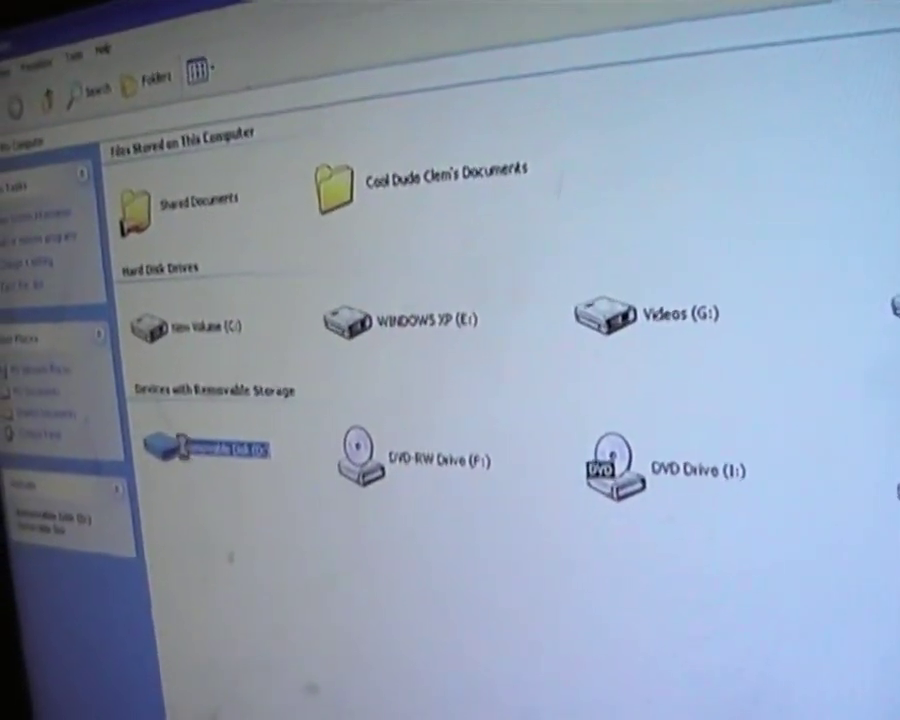
Check Removable Disk (D:) properties and capacity, then open it to get the not-formatted message
{"action": "right_click", "coordinate": [190, 458]}
{"action": "left_click", "coordinate": [240, 715]}
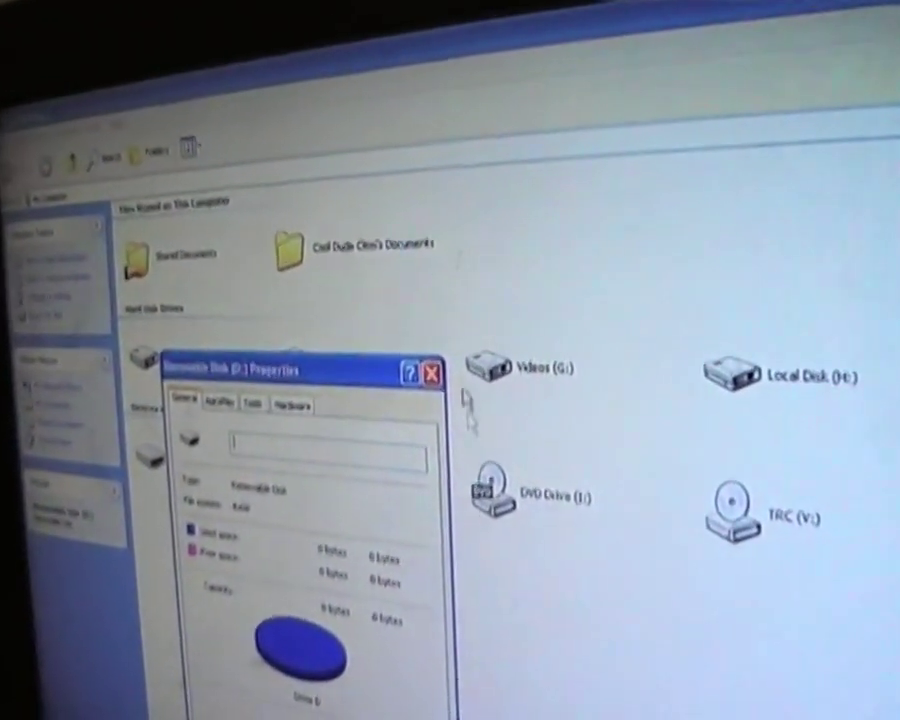
{"action": "left_click", "coordinate": [466, 388]}
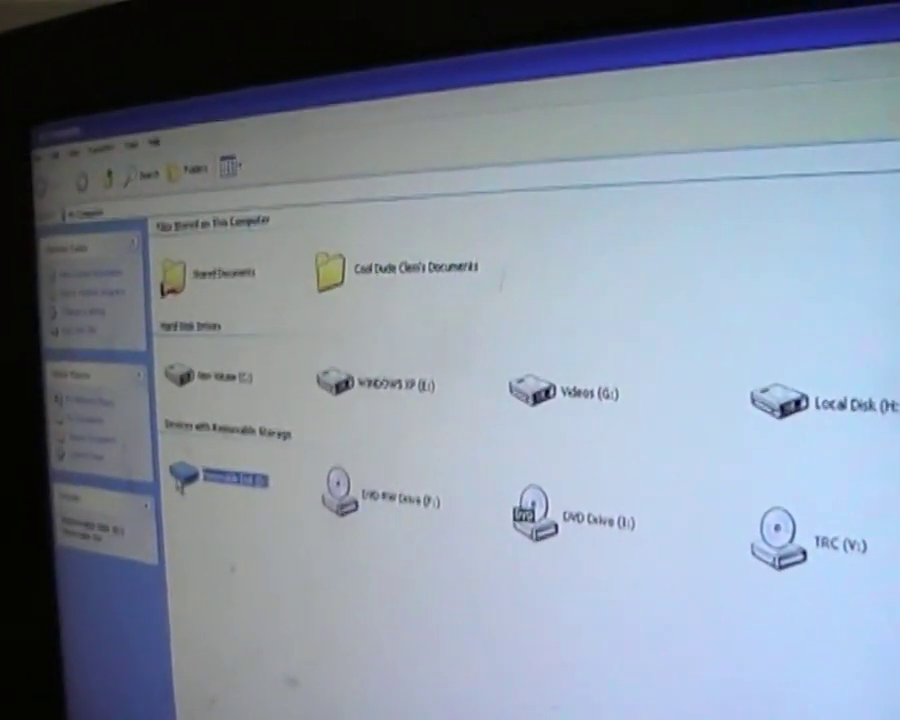
{"action": "double_click", "coordinate": [240, 467]}
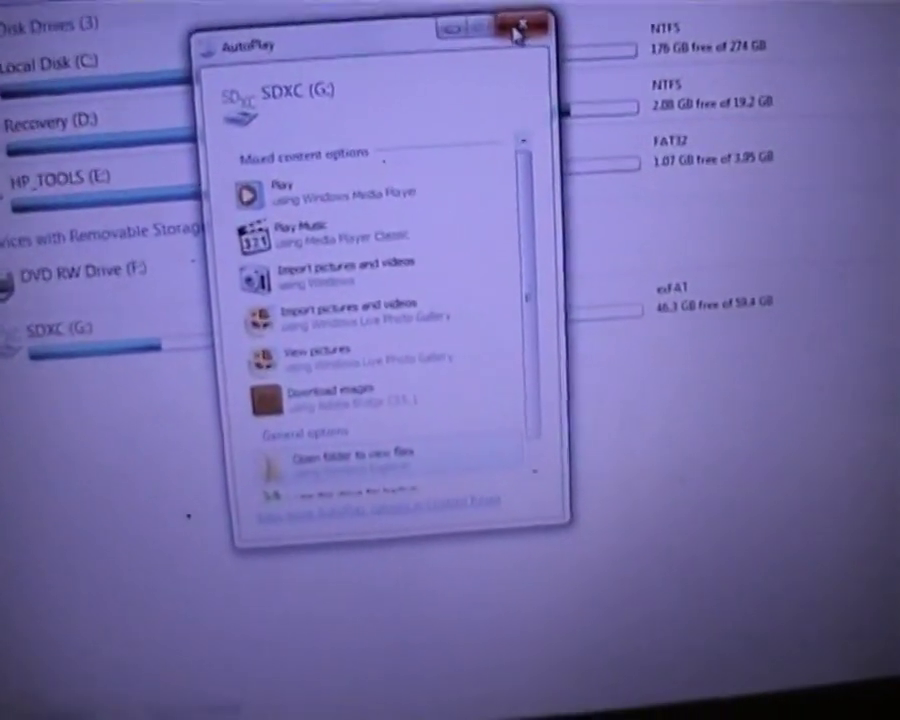
Dismiss the SDXC (G:) AutoPlay window and open the card to show its files
{"action": "left_click", "coordinate": [517, 30]}
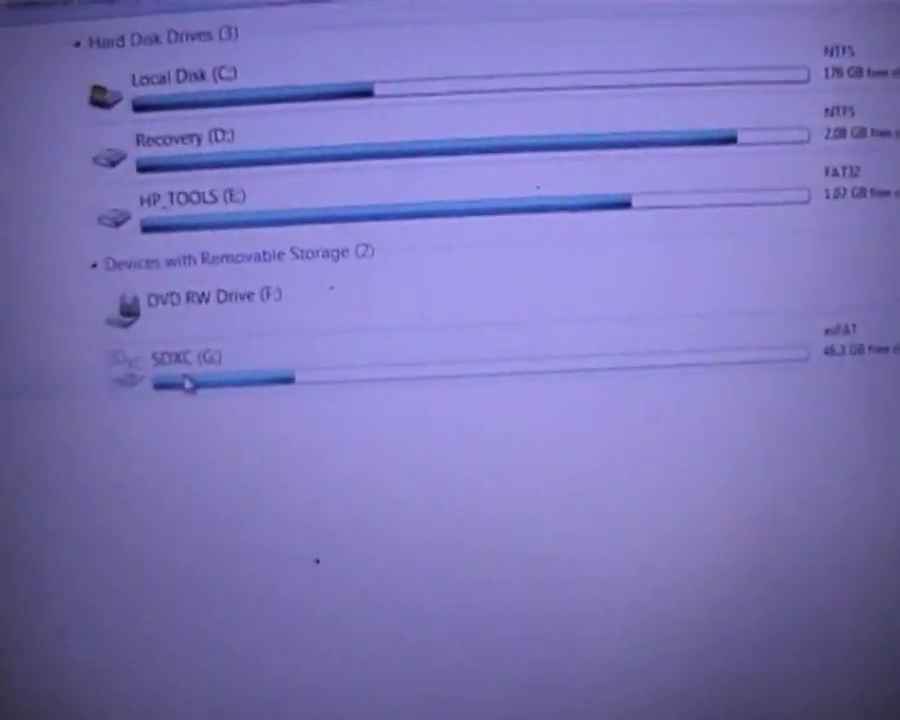
{"action": "double_click", "coordinate": [232, 423]}
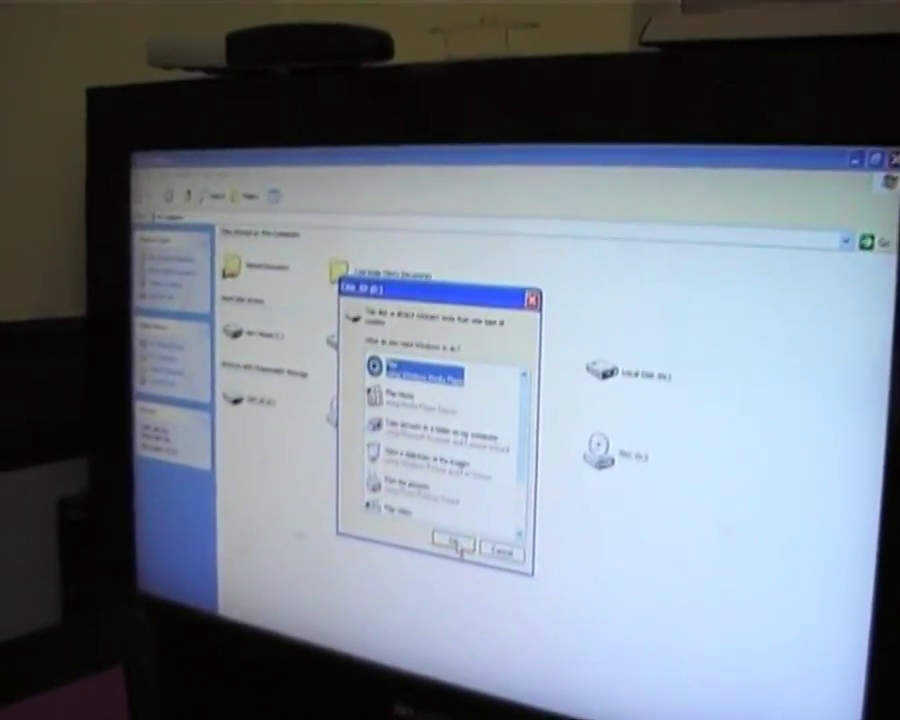
Close the AutoPlay action chooser with OK, back to the My Computer drive list
{"action": "left_click", "coordinate": [450, 543]}
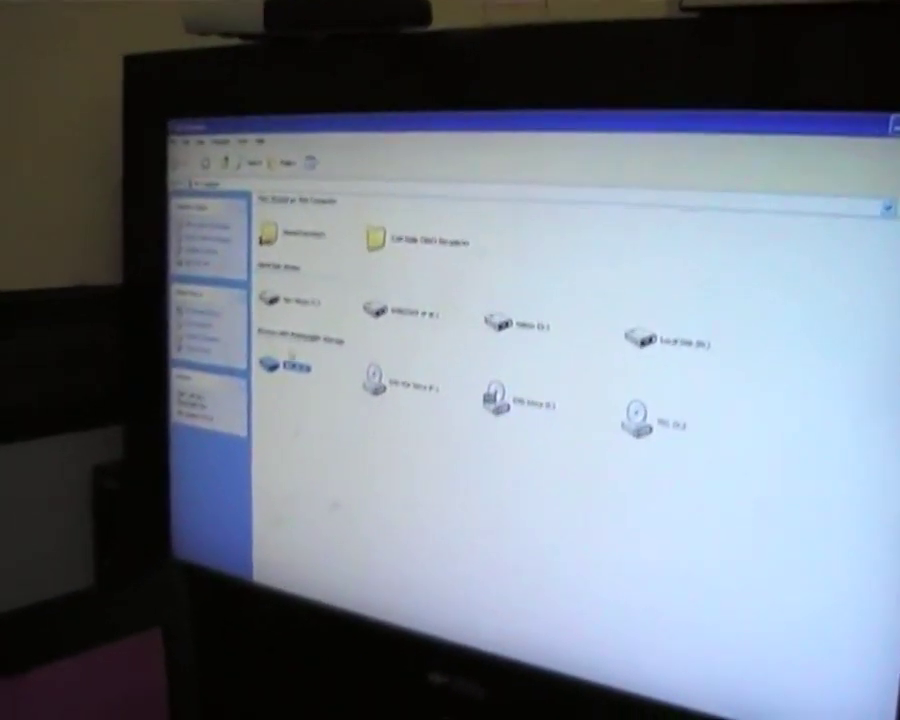